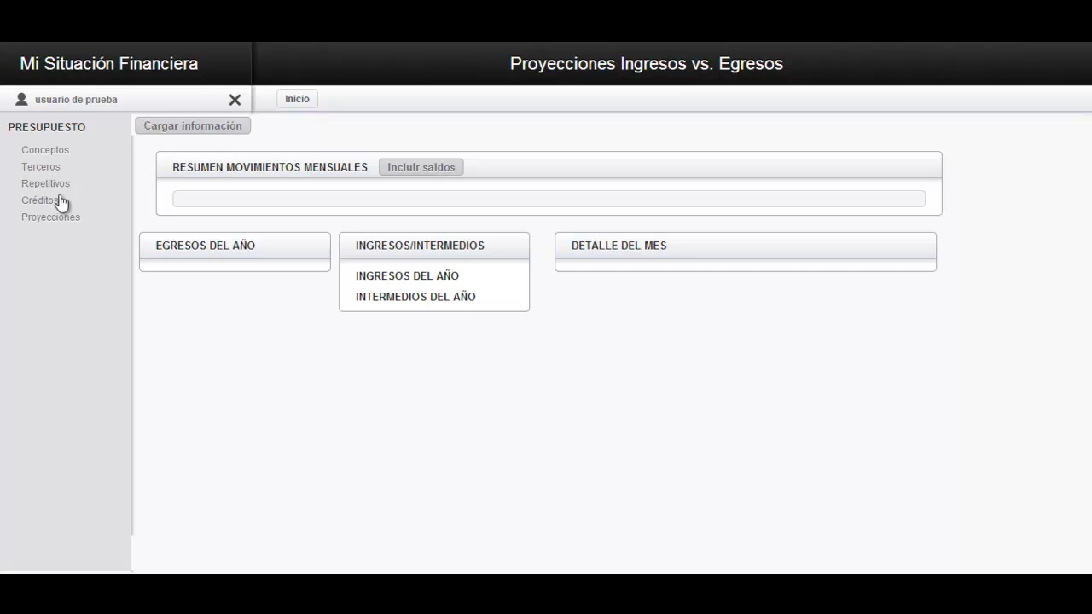
# Open the repetitive movements and display the records in the QUINCENA1 folder.
pyautogui.click(36, 184)
pyautogui.click(213, 203)
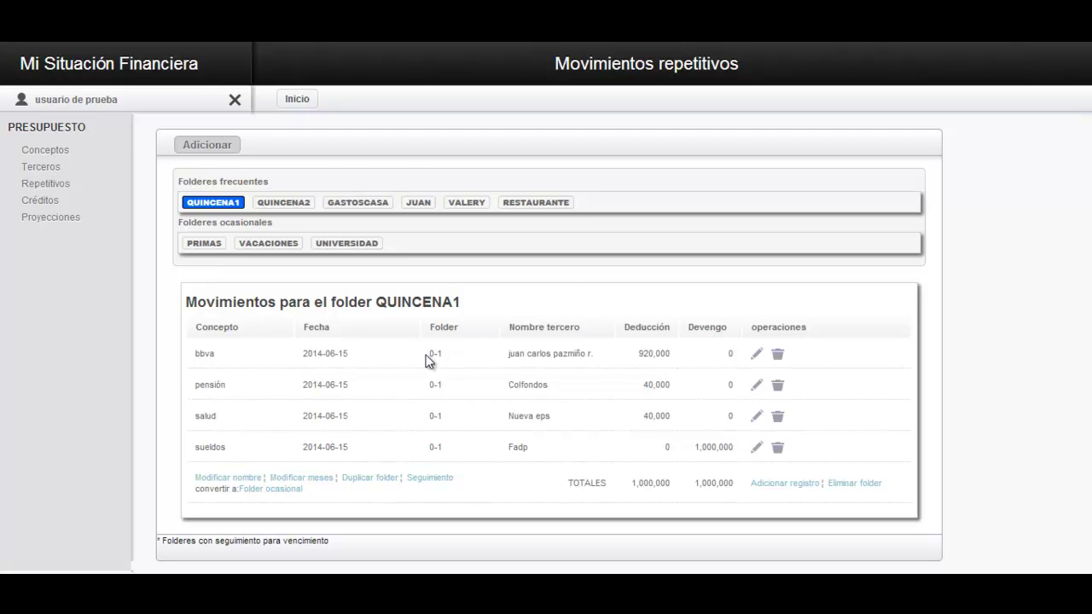
# Open the income versus expenses projections and load their information.
pyautogui.click(30, 222)
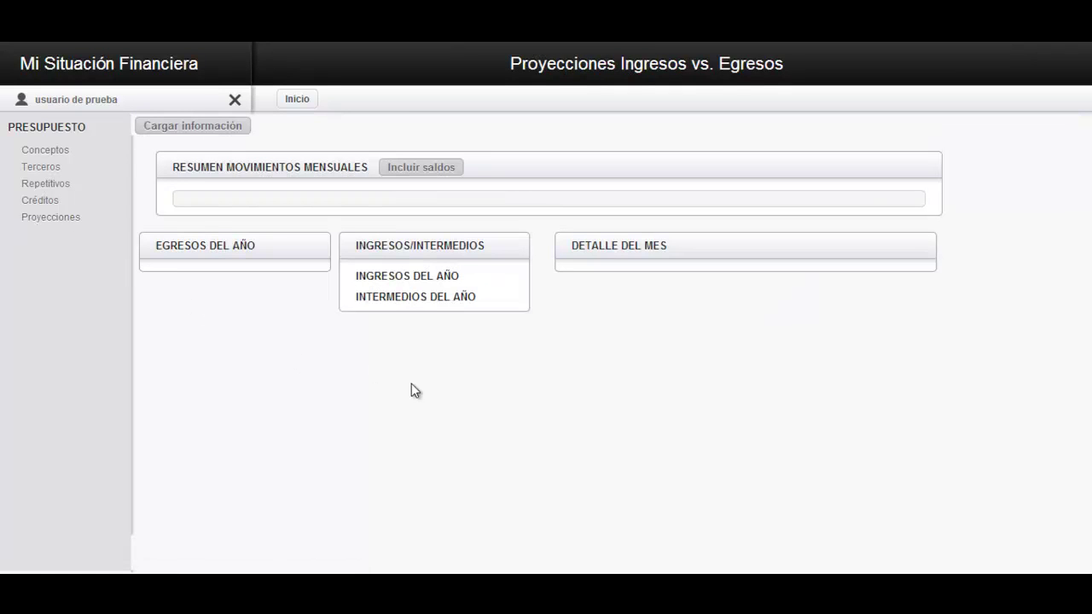
pyautogui.click(202, 128)
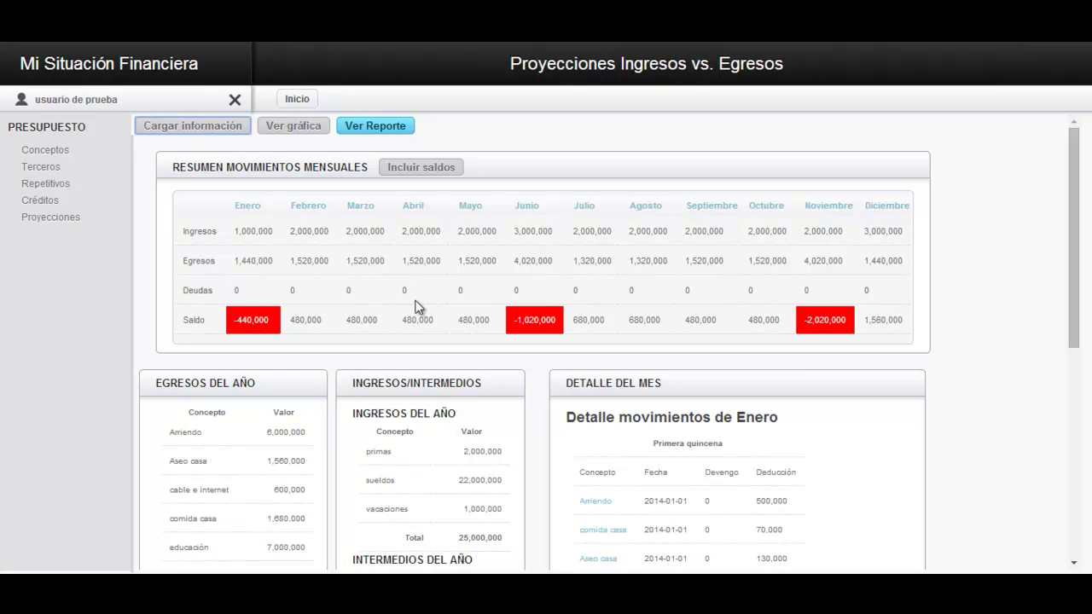
# Review the months assigned to the QUINCENA1 repetitive folder and close the month selection without modifying it.
pyautogui.click(47, 189)
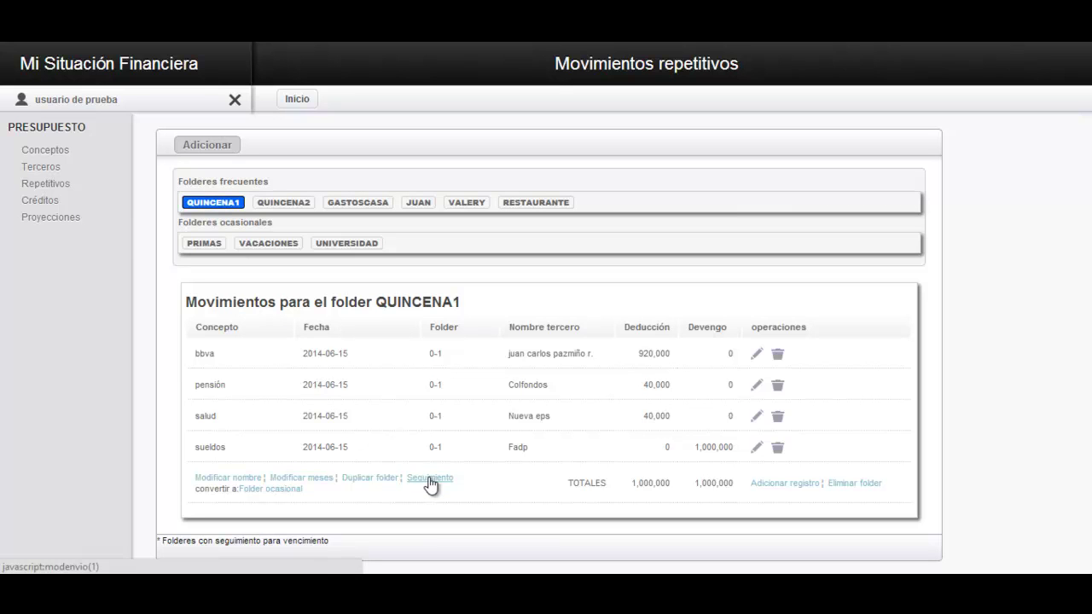
pyautogui.click(296, 480)
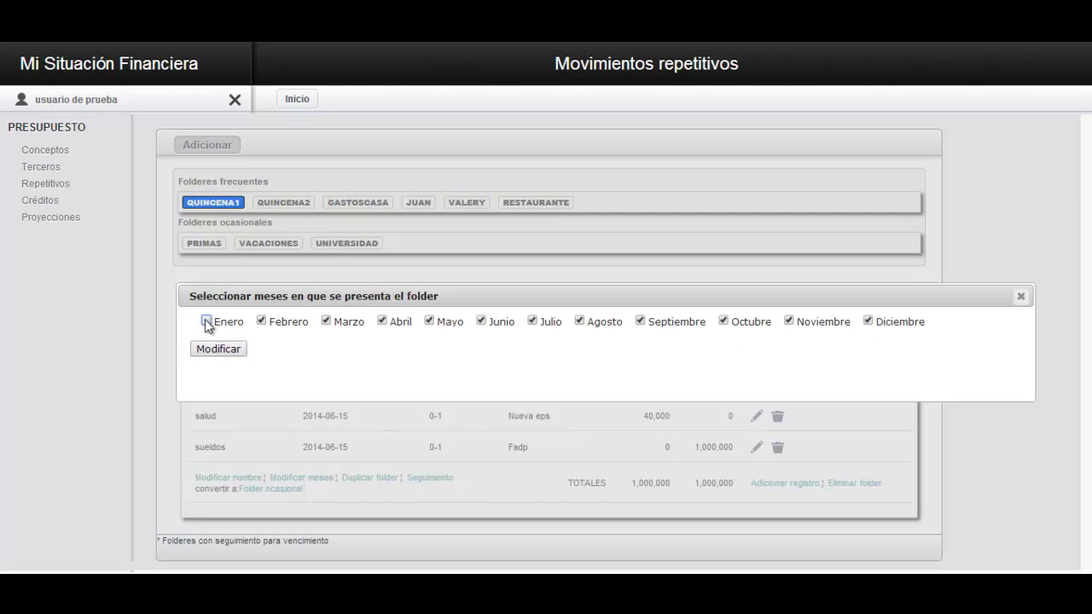
pyautogui.click(1020, 296)
# Return to the projections and examine the yearly expenses, the yearly income and January's movements in both fortnights.
pyautogui.click(44, 219)
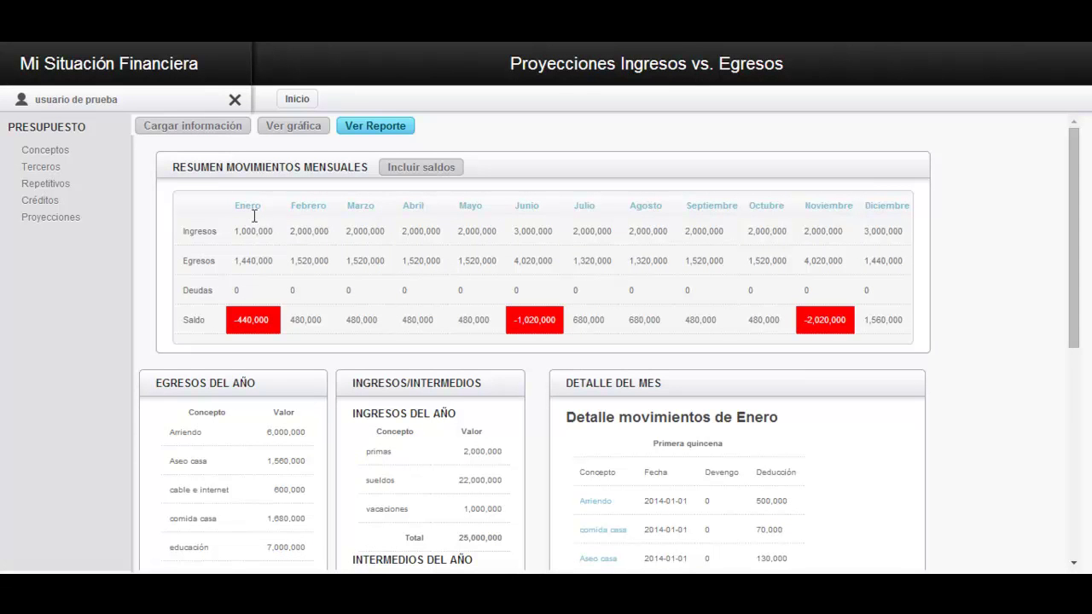
pyautogui.scroll(-5, 259, 236)
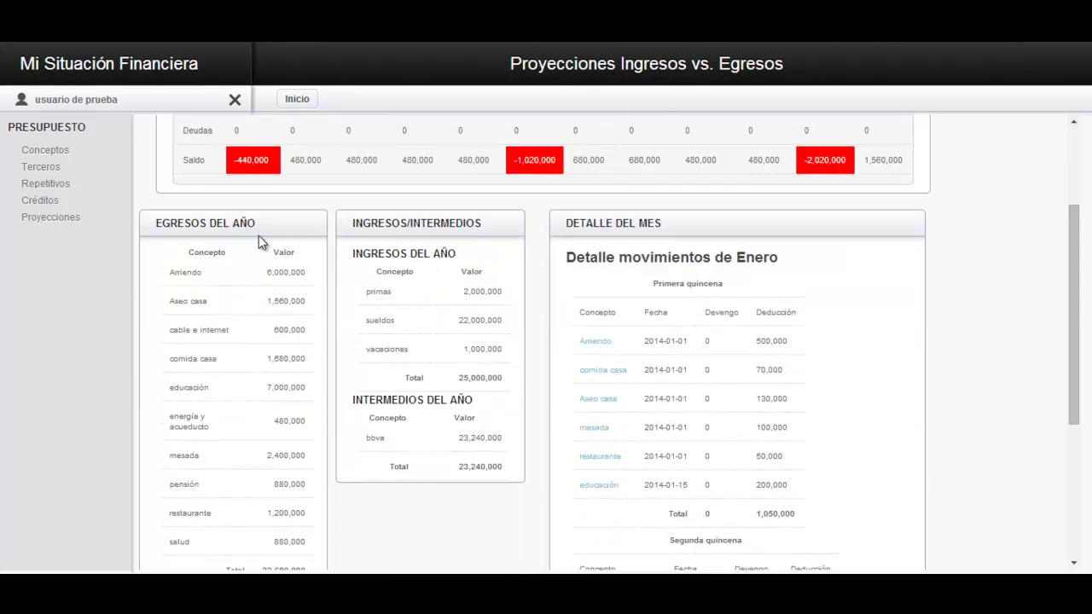
pyautogui.scroll(1, 614, 297)
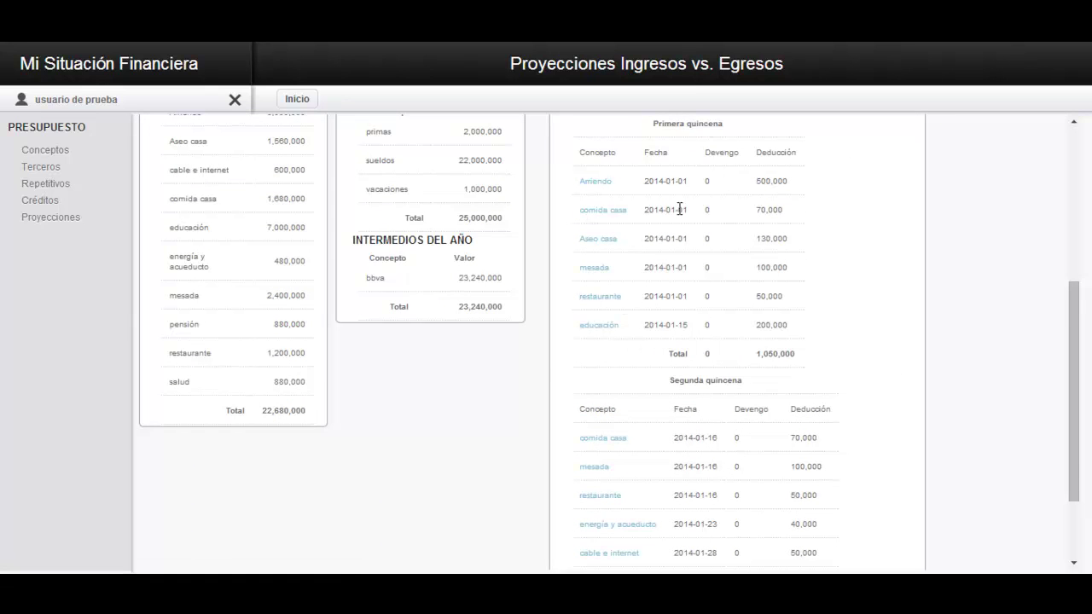
pyautogui.scroll(1, 679, 177)
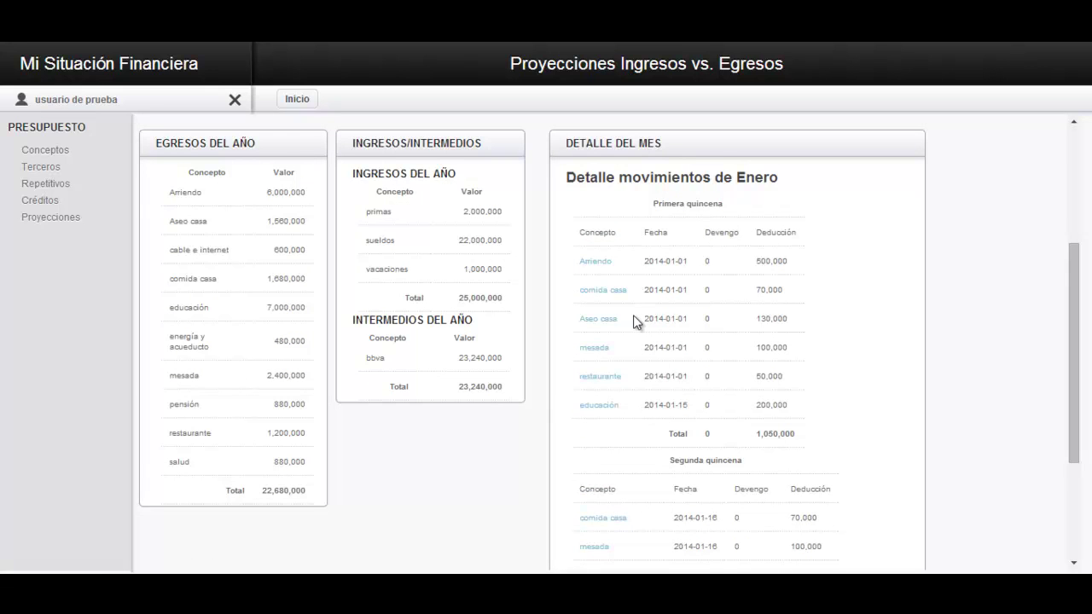
pyautogui.scroll(-2, 633, 321)
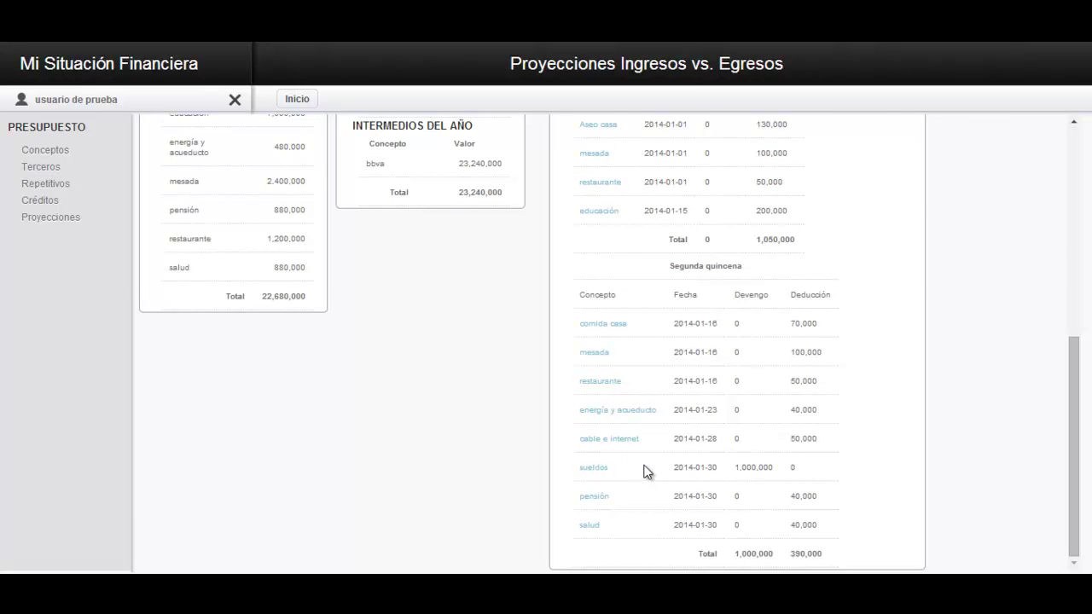
pyautogui.scroll(5, 645, 471)
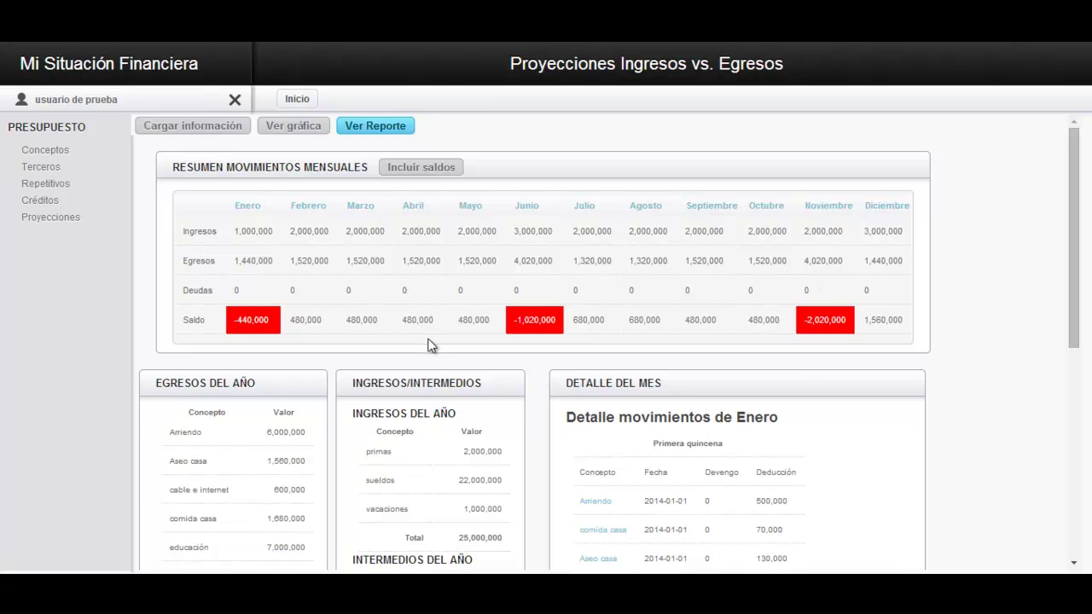
# Display the movement details for Junio and examine the income and deductions of both fortnights.
pyautogui.click(526, 211)
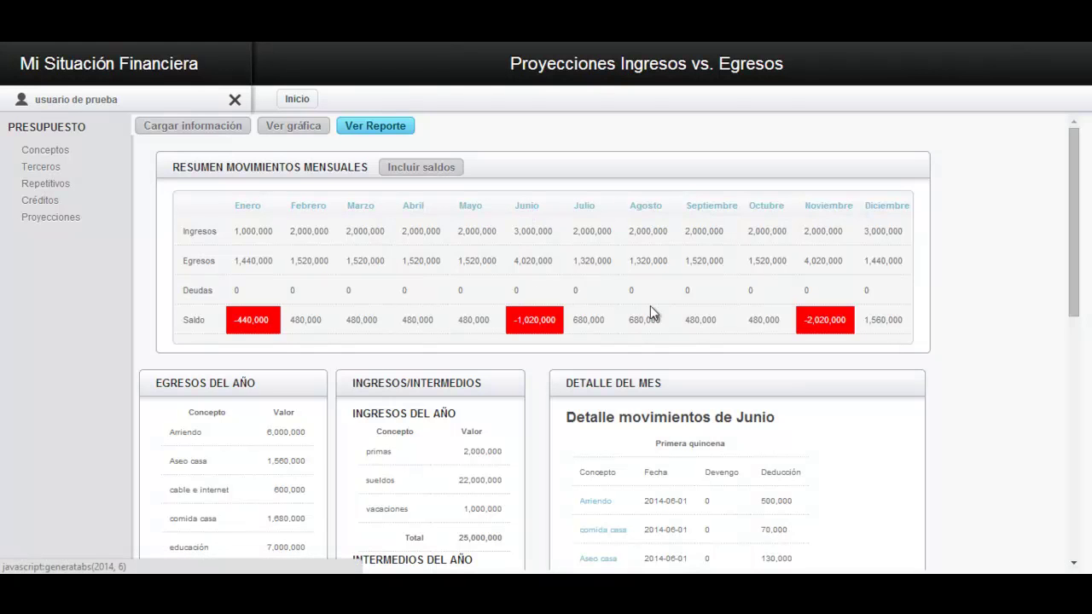
pyautogui.scroll(-5, 675, 321)
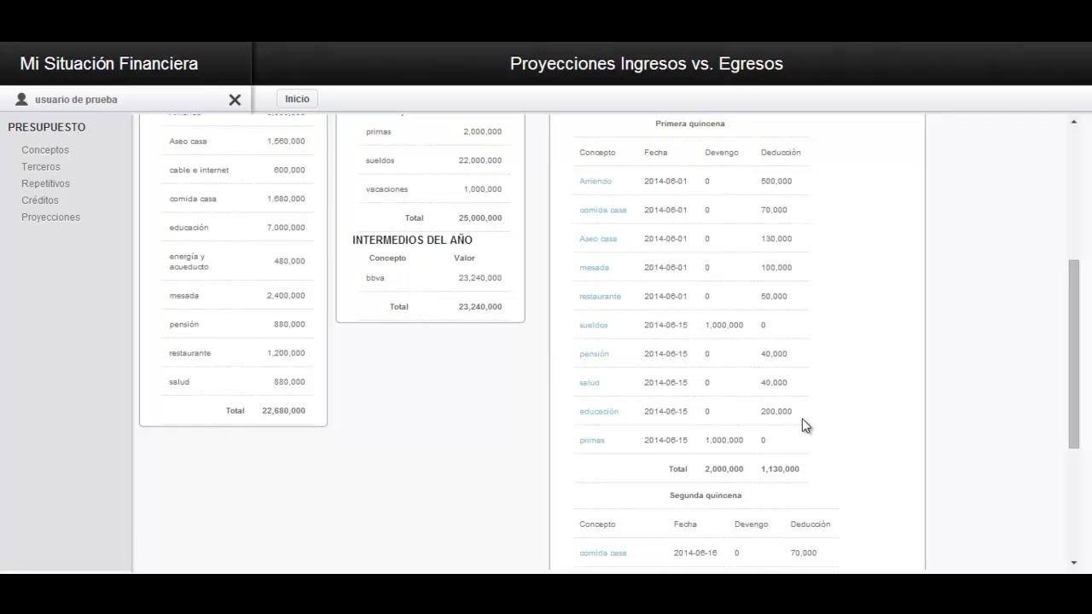
pyautogui.scroll(-3, 801, 417)
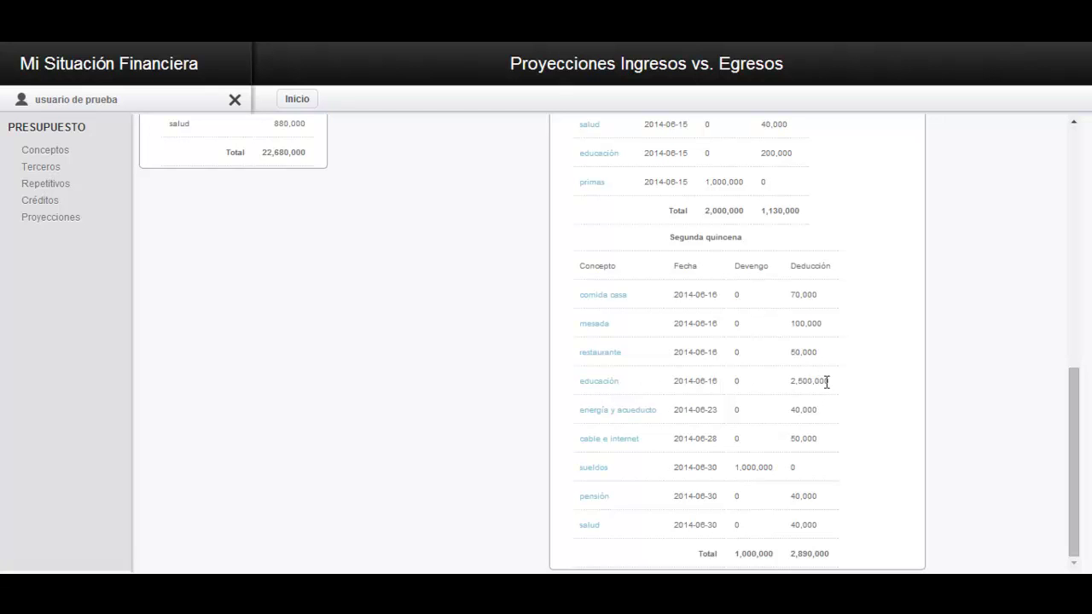
pyautogui.scroll(1, 832, 383)
pyautogui.scroll(2, 831, 388)
pyautogui.scroll(3, 831, 389)
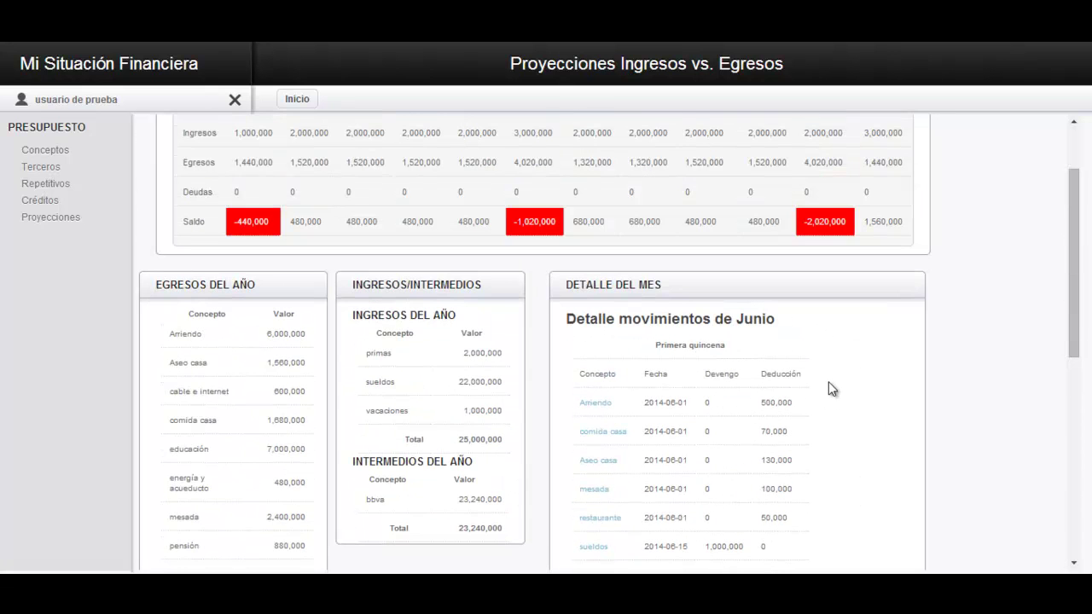
pyautogui.scroll(2, 798, 373)
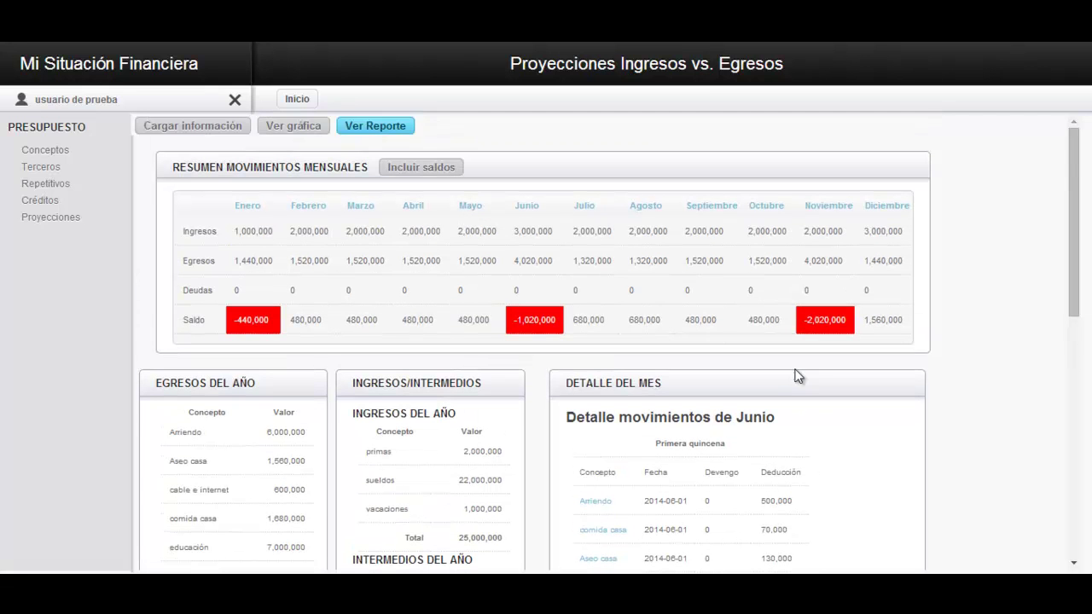
# Display the movement details for Noviembre and examine both fortnights, including the education expenses.
pyautogui.click(830, 207)
pyautogui.scroll(-5, 779, 326)
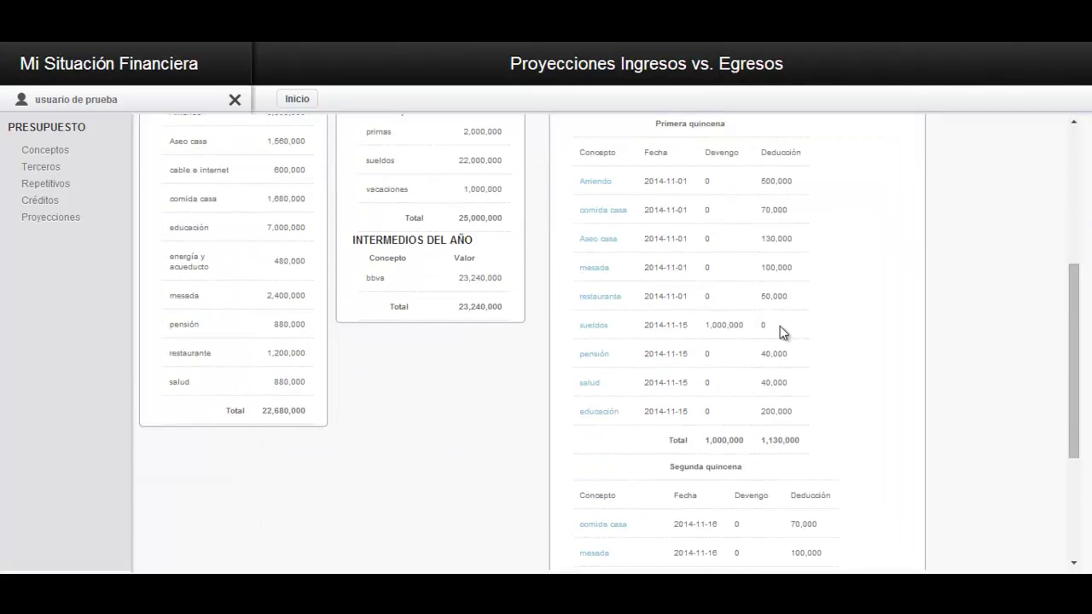
pyautogui.scroll(-2, 780, 327)
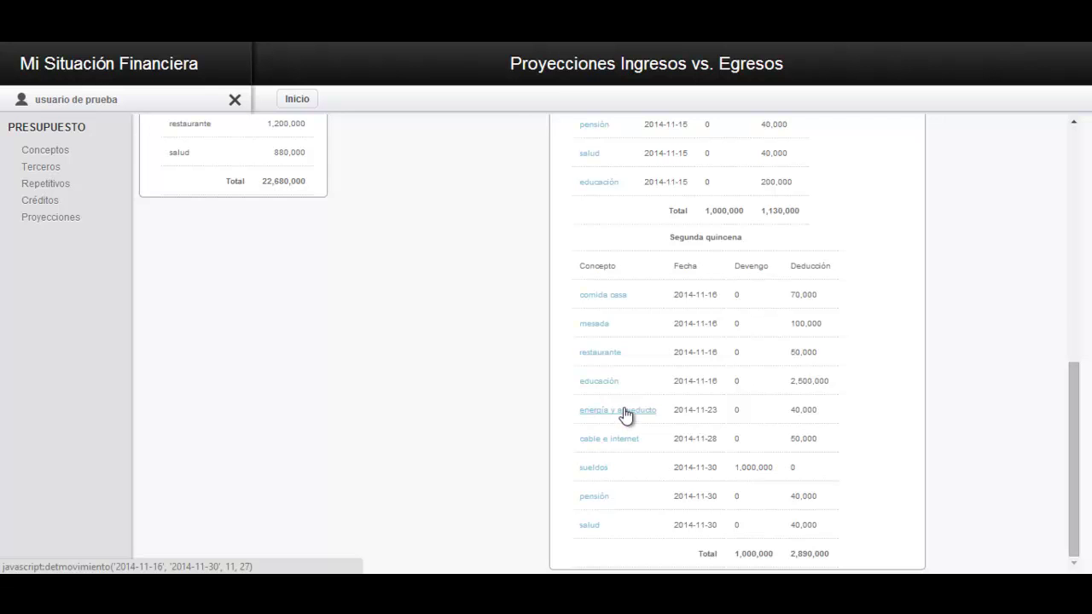
pyautogui.scroll(2, 623, 415)
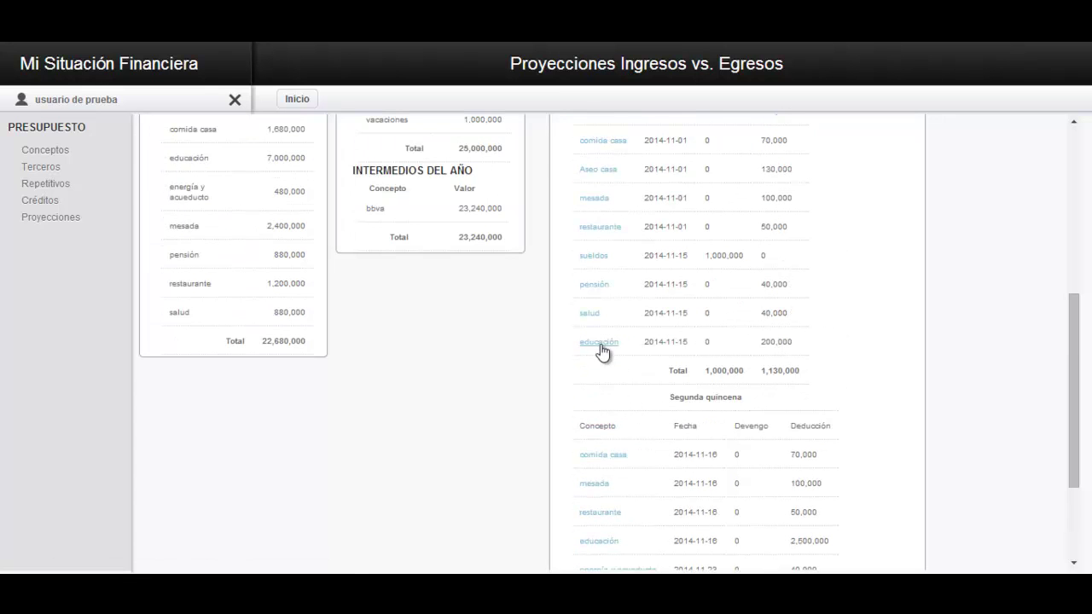
pyautogui.scroll(-2, 806, 341)
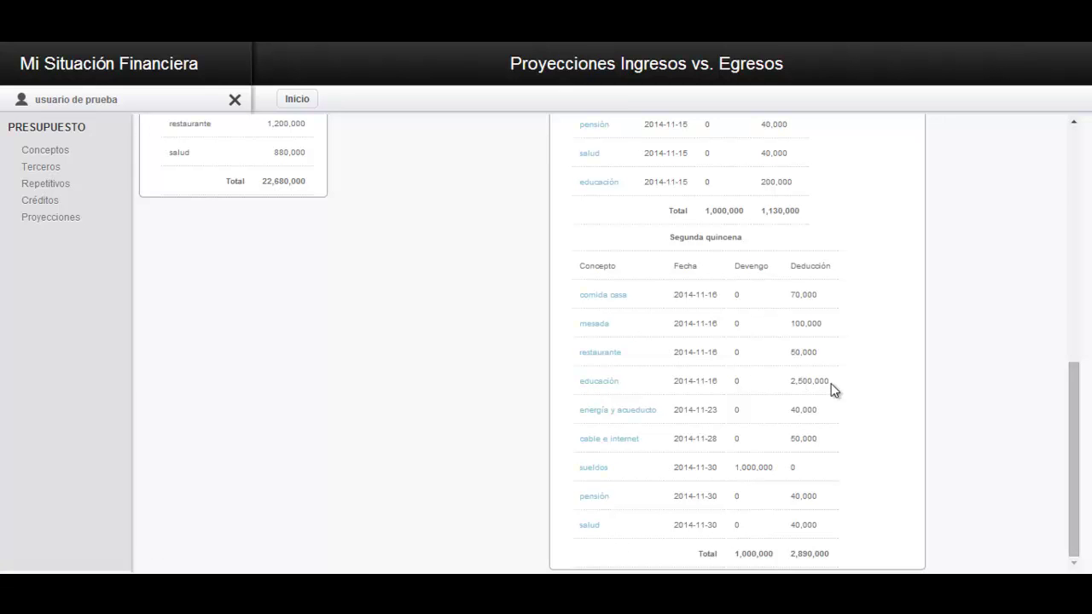
pyautogui.scroll(7, 832, 389)
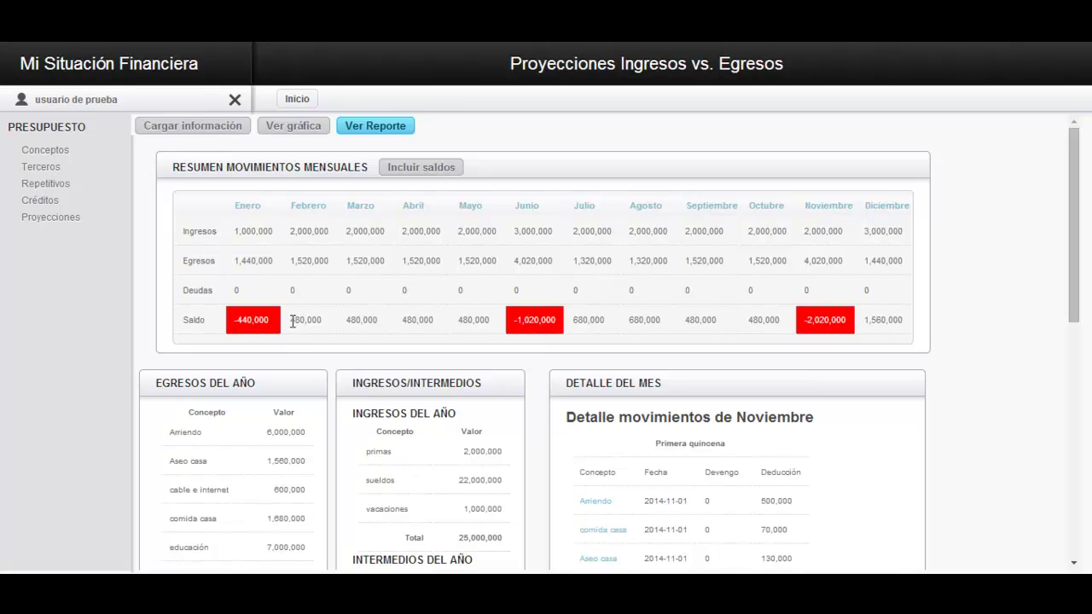
# Include the bank balances in the monthly movement summary, comparing it with the version without balances.
pyautogui.moveTo(291, 319); pyautogui.dragTo(324, 327)
pyautogui.click(325, 328)
pyautogui.click(420, 168)
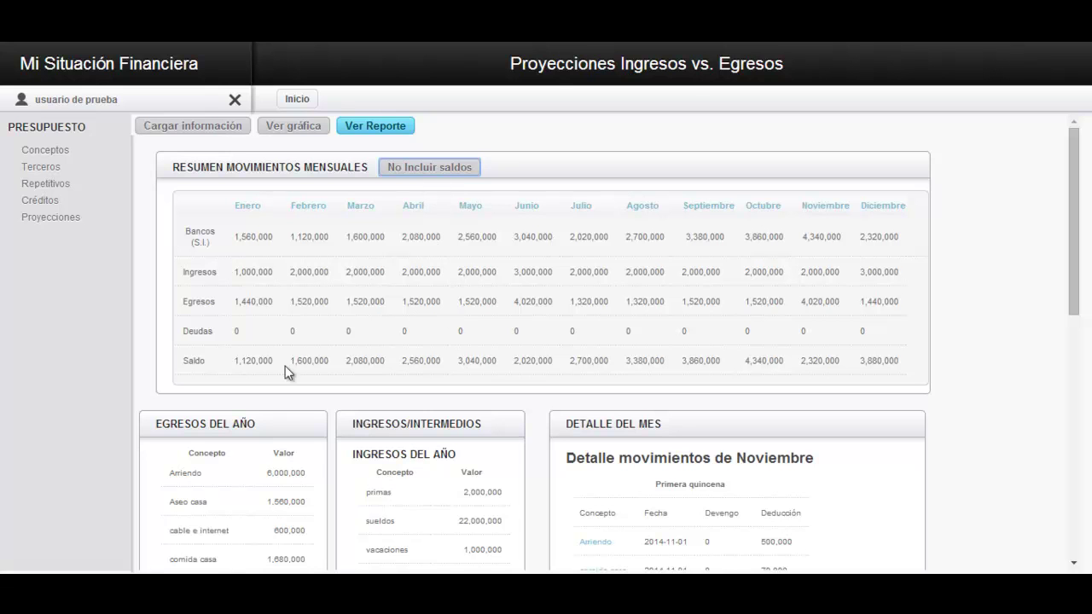
pyautogui.click(429, 169)
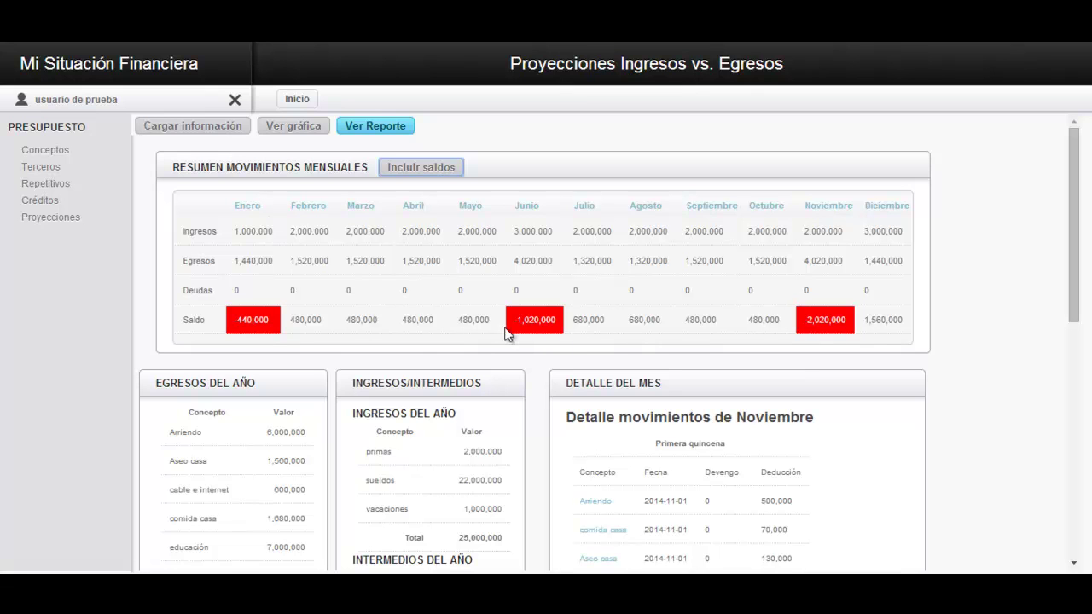
pyautogui.click(407, 171)
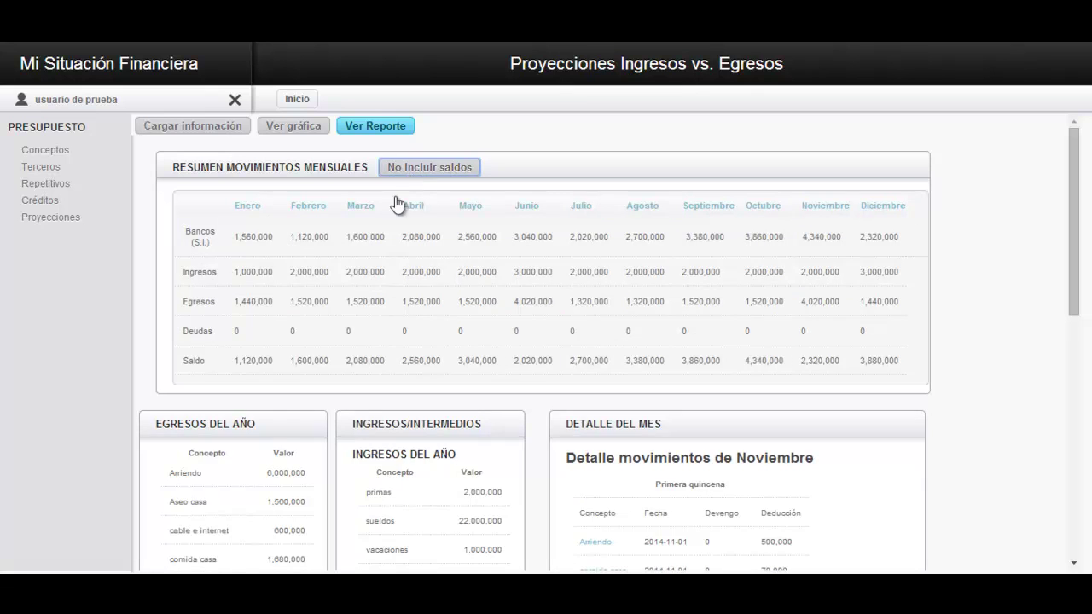